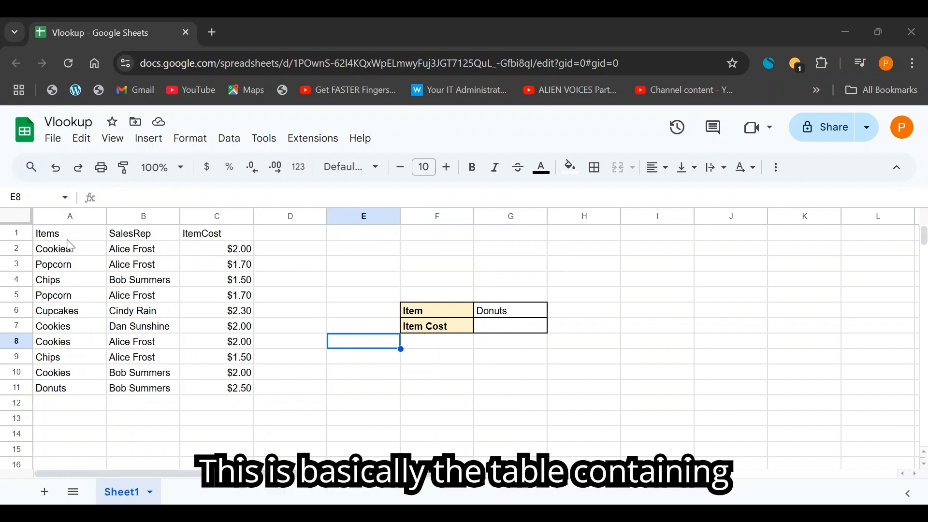
# - Examine the source table in A1:C11 with its Items, SalesRep and ItemCost columns and the column beside it
pyautogui.moveTo(43, 238); pyautogui.dragTo(250, 391)
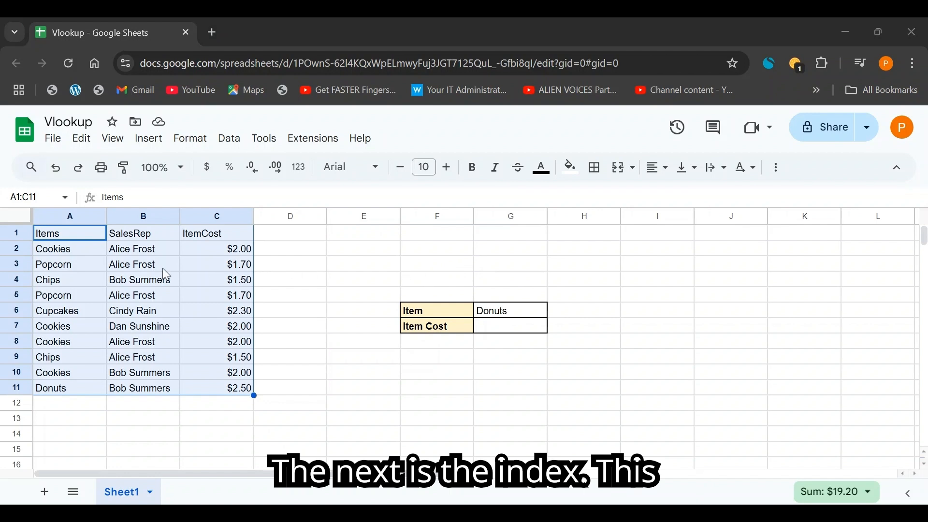
pyautogui.click(66, 251)
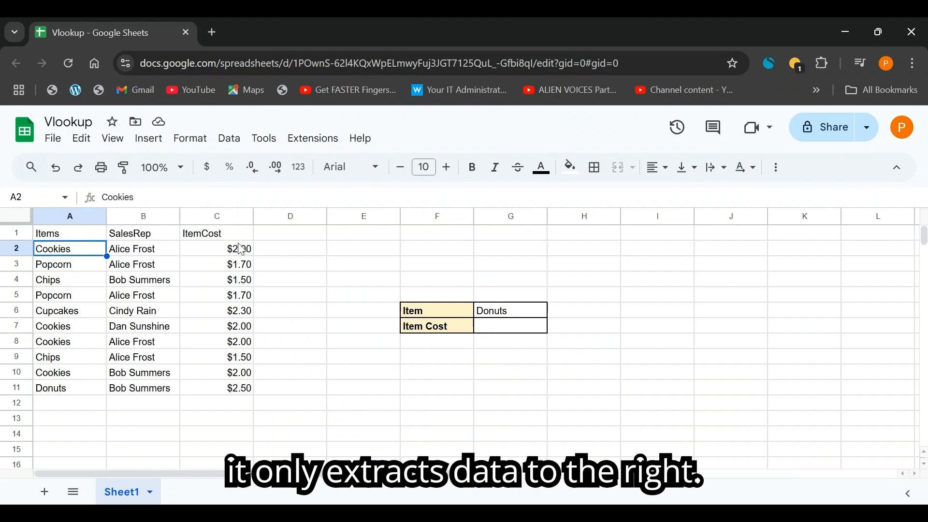
pyautogui.click(145, 258)
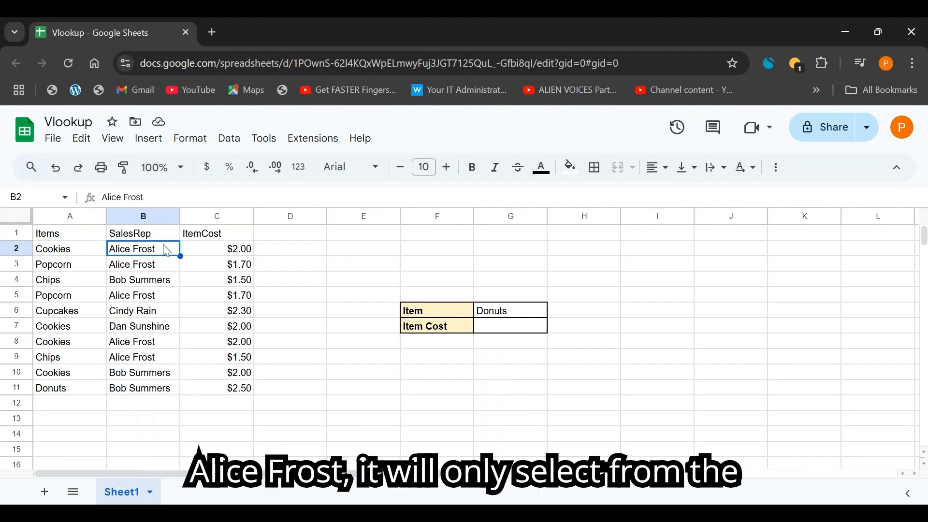
pyautogui.click(218, 256)
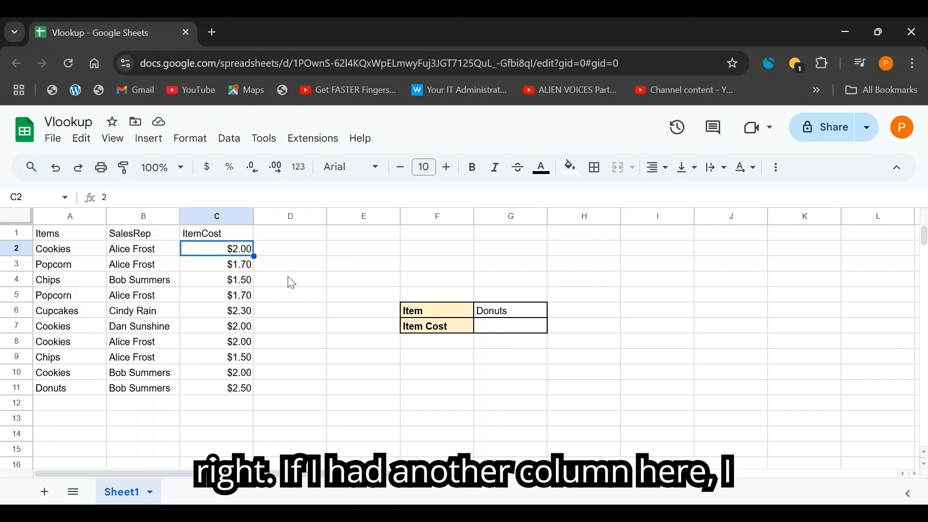
pyautogui.click(300, 252)
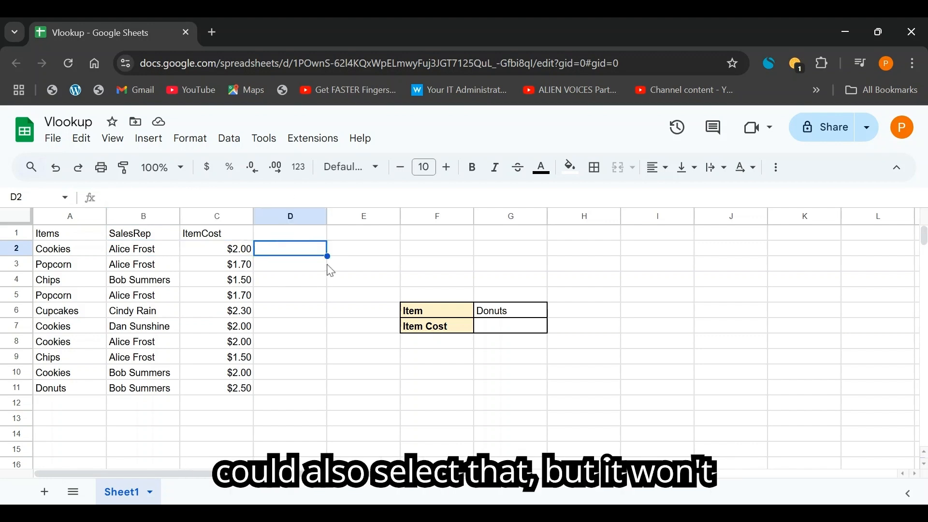
pyautogui.click(86, 253)
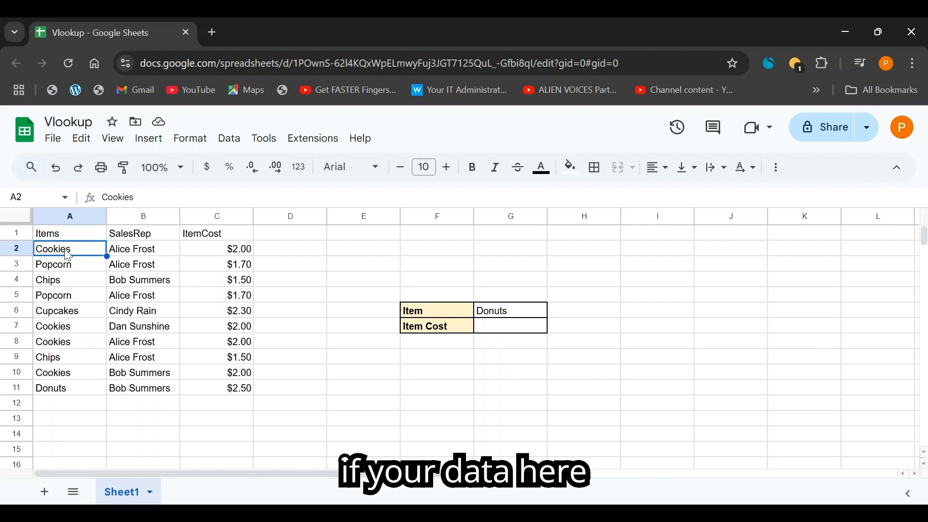
pyautogui.moveTo(95, 252); pyautogui.dragTo(241, 389)
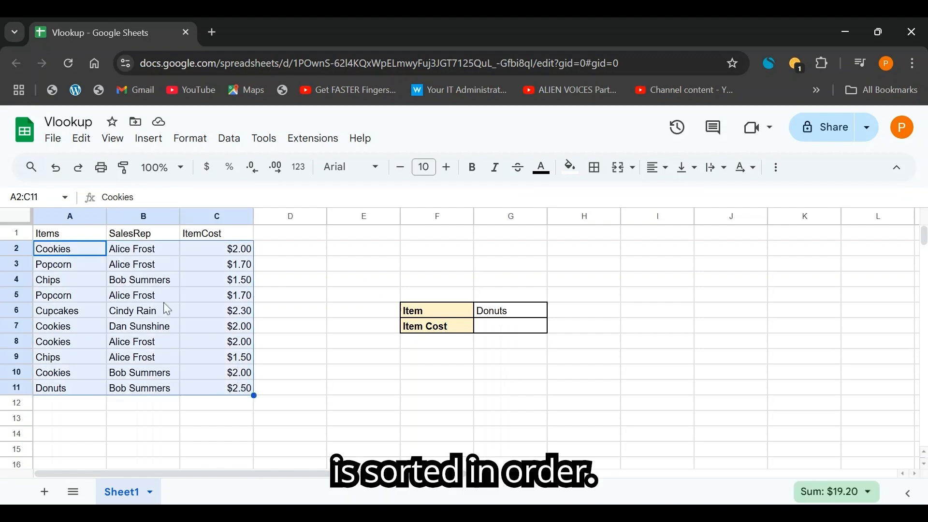
pyautogui.click(118, 271)
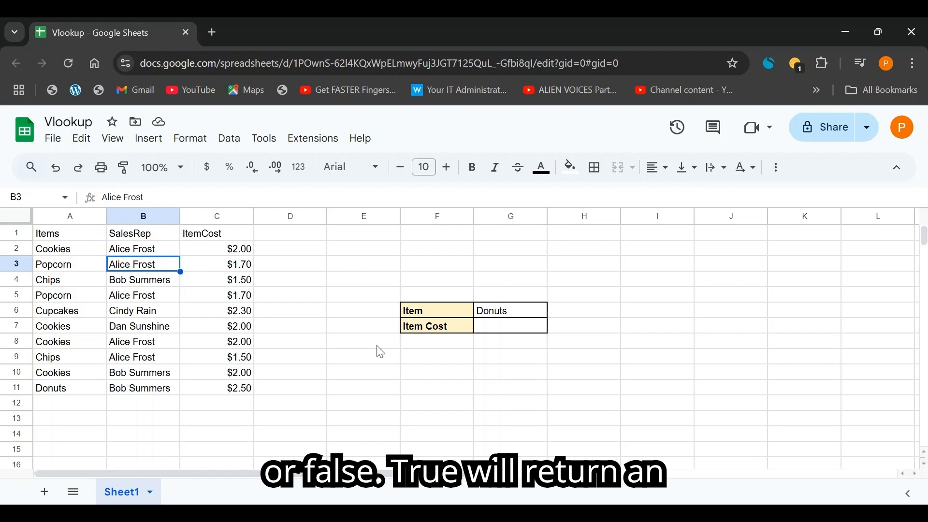
pyautogui.click(211, 269)
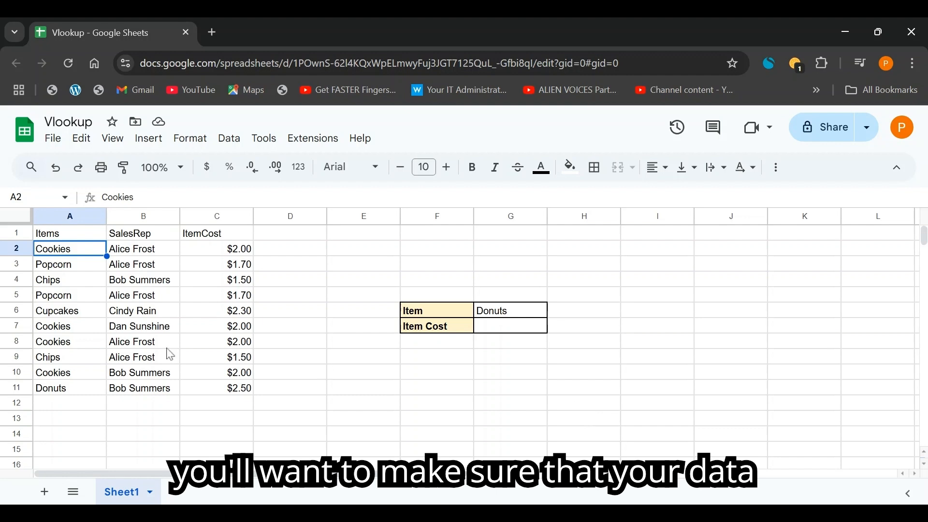
pyautogui.moveTo(64, 236); pyautogui.dragTo(238, 372)
pyautogui.click(166, 296)
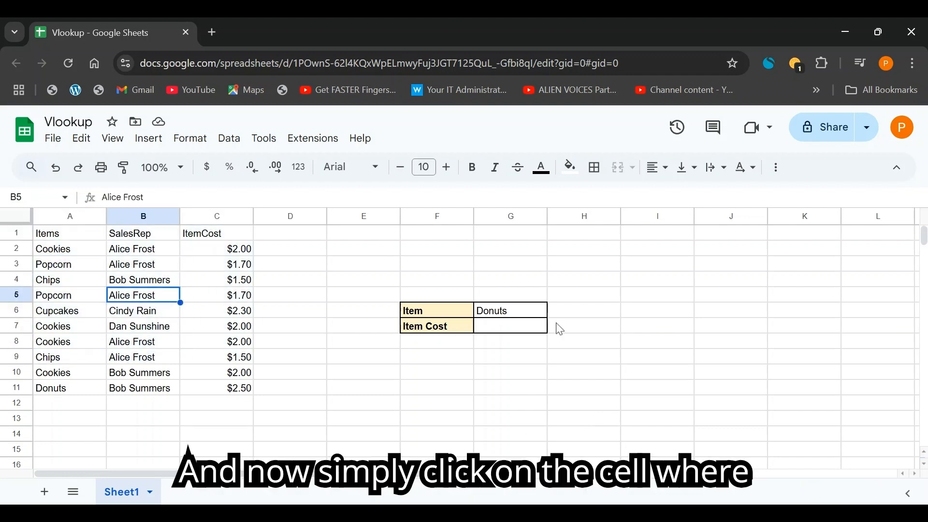
# - Start a VLOOKUP formula in G7 with G6 as the search key and A1:C11 as the range
pyautogui.click(505, 330)
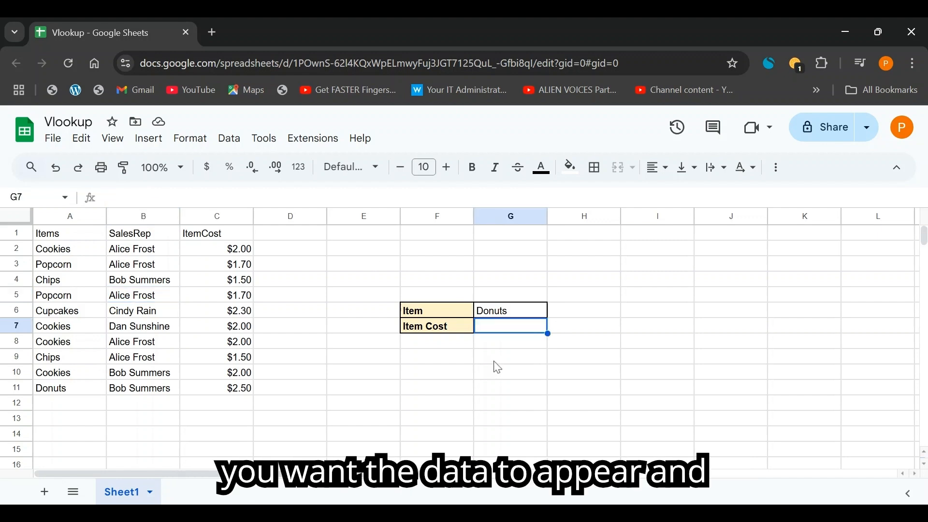
pyautogui.write('=Vl')
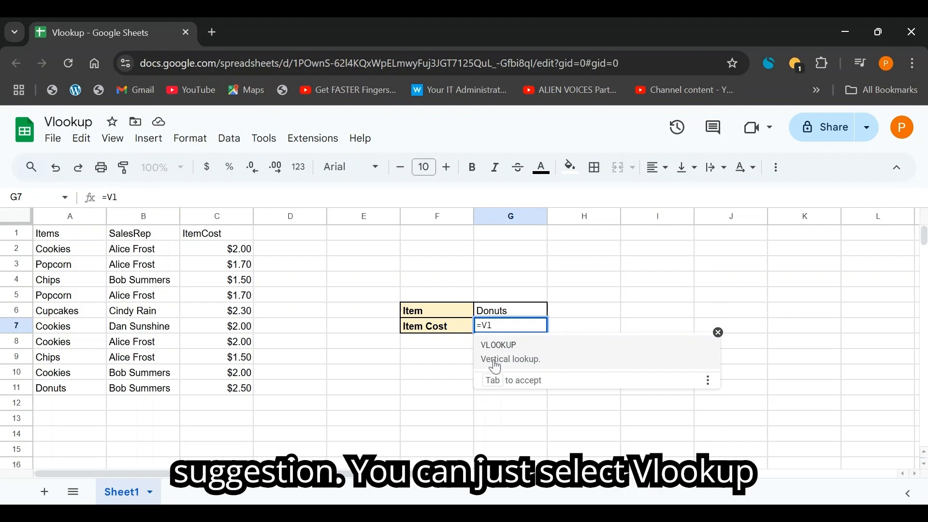
pyautogui.click(506, 360)
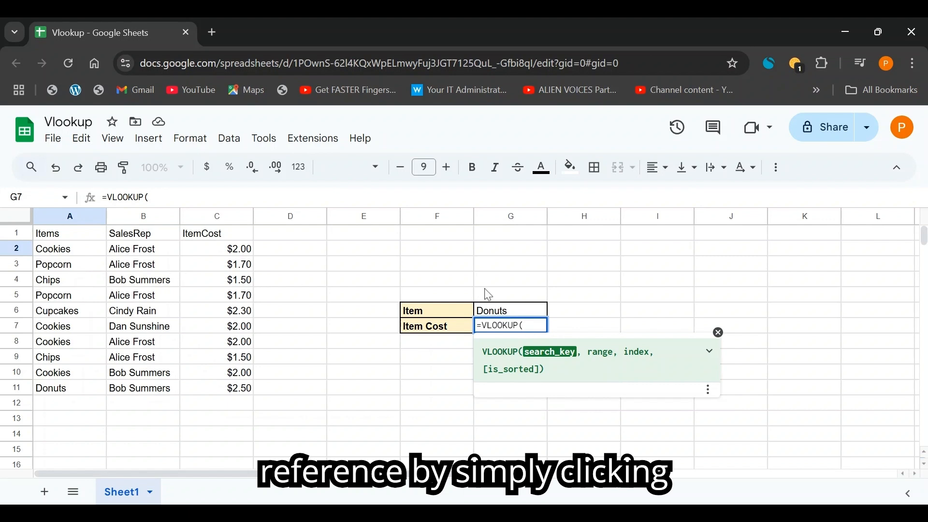
pyautogui.click(504, 311)
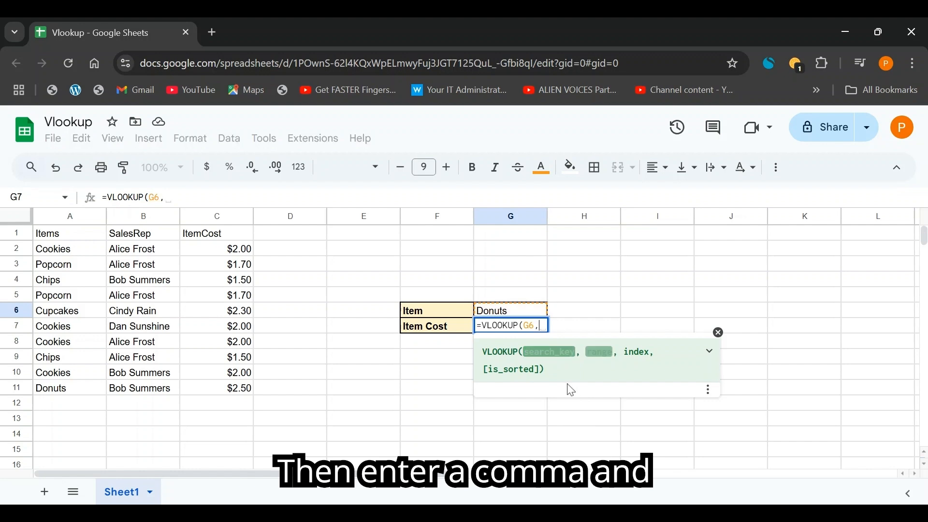
pyautogui.write(',')
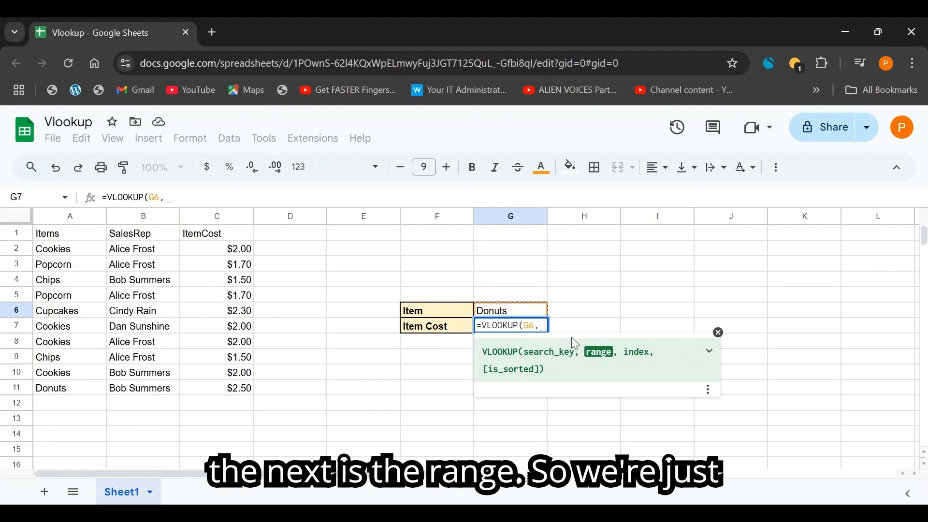
pyautogui.click(77, 235)
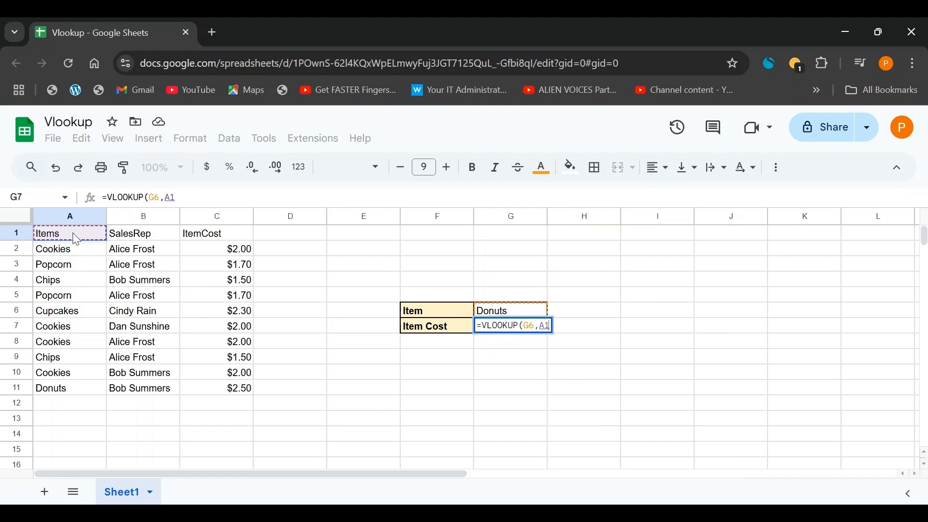
pyautogui.moveTo(121, 264); pyautogui.dragTo(236, 392)
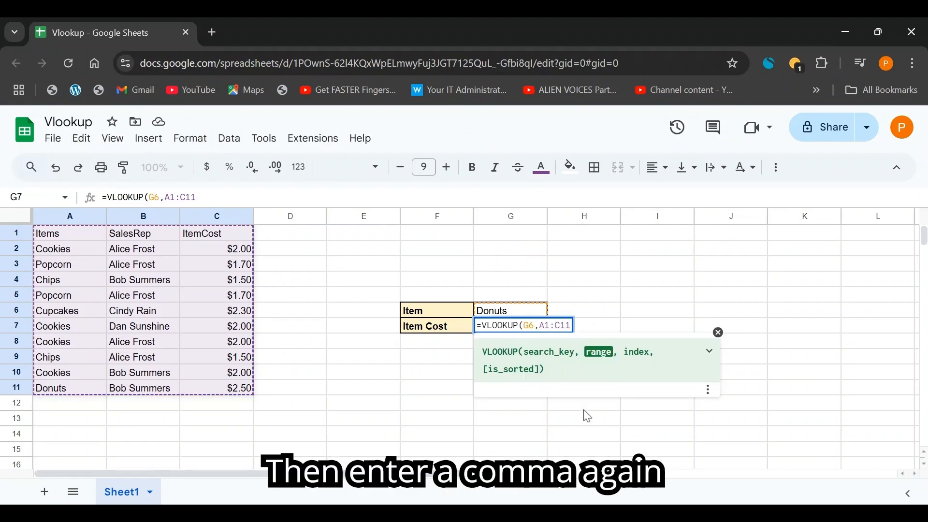
# - Complete the VLOOKUP formula in G7 with column index 3 and false for an exact match
pyautogui.write(',')
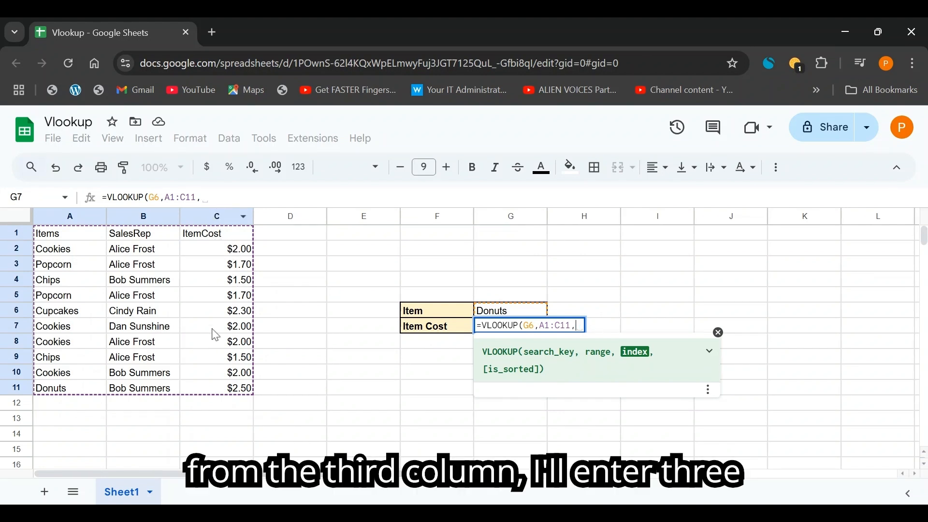
pyautogui.write('3')
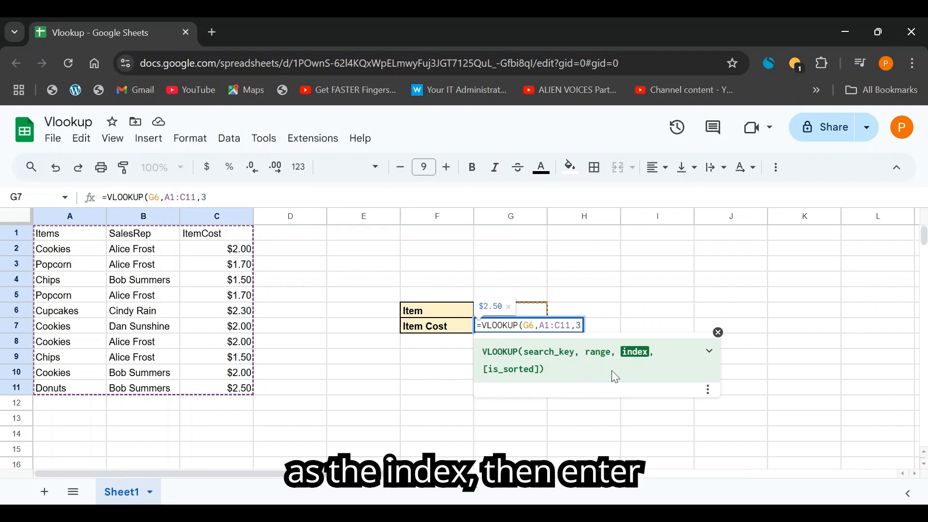
pyautogui.write(',')
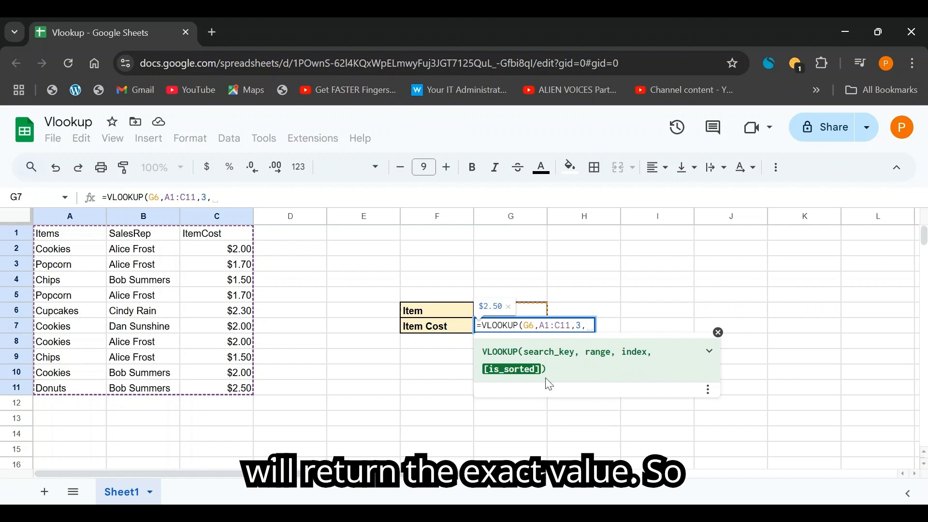
pyautogui.write('fa')
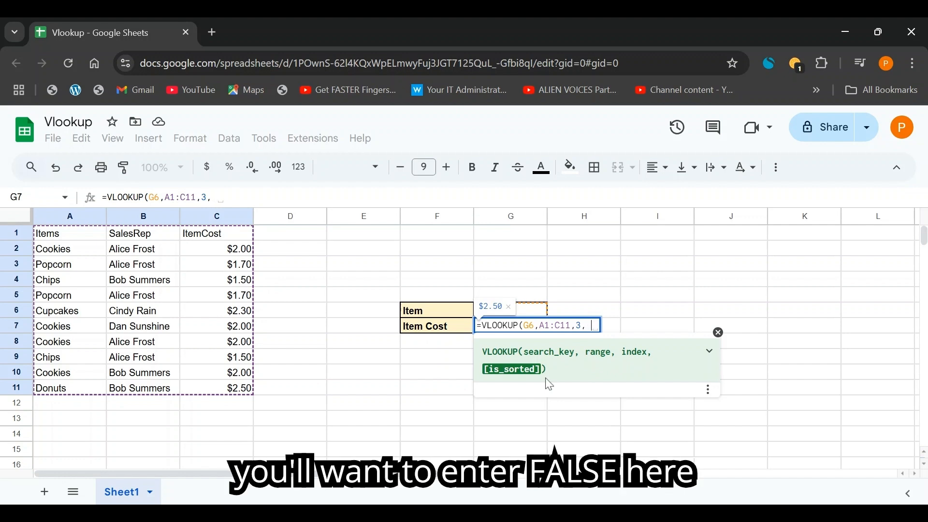
pyautogui.write('lse')
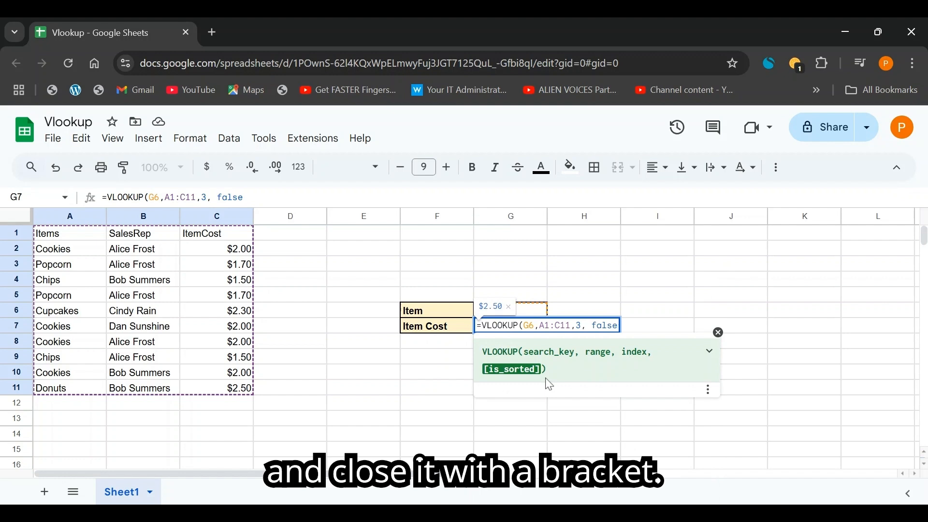
pyautogui.write(')')
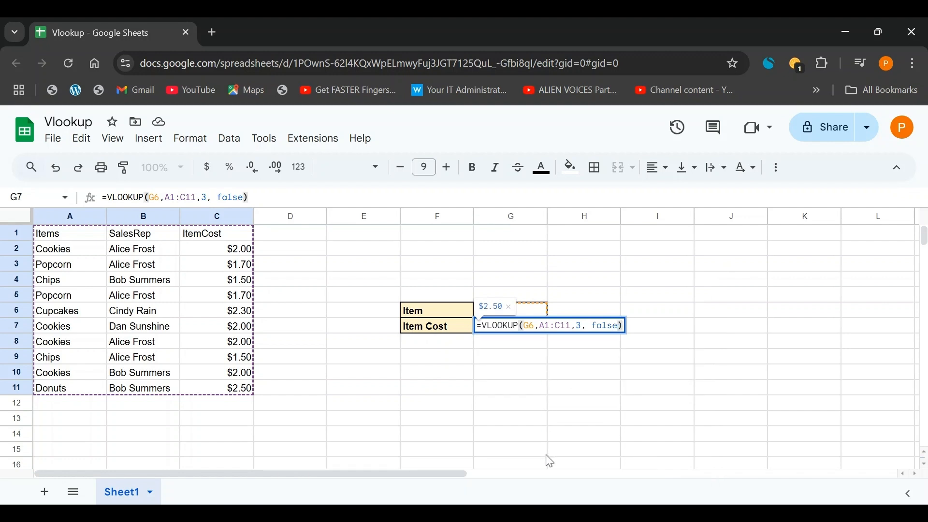
pyautogui.press('Return')
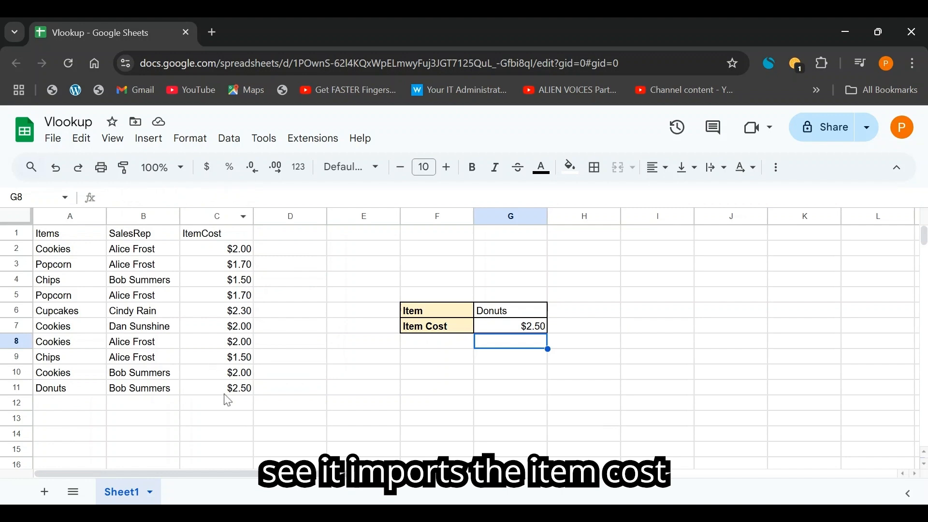
# - Replace the lookup item in G6 with Chips
pyautogui.click(48, 390)
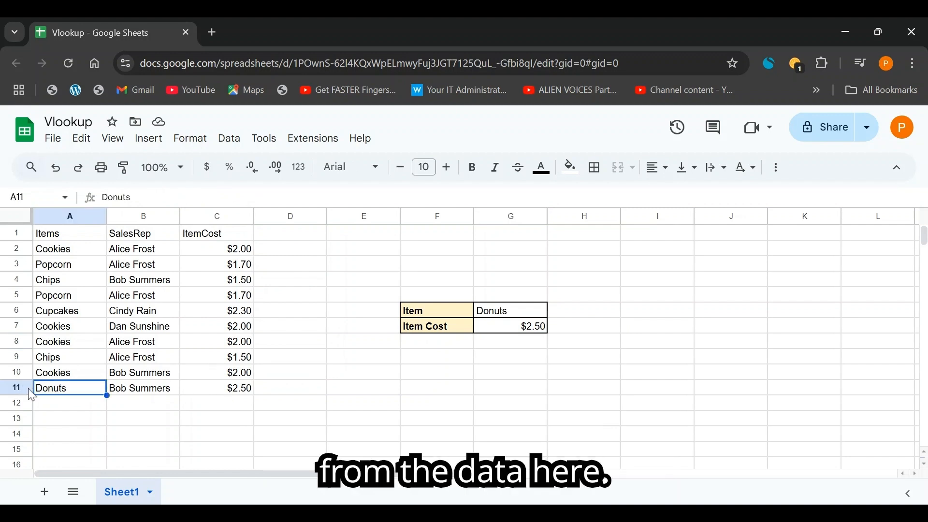
pyautogui.click(510, 313)
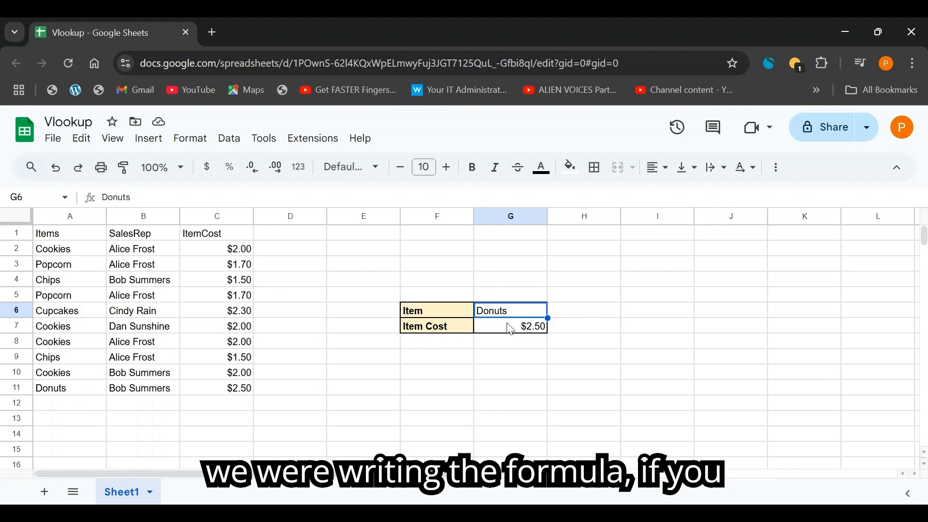
pyautogui.click(508, 329)
pyautogui.click(514, 316)
pyautogui.moveTo(511, 311); pyautogui.dragTo(474, 315)
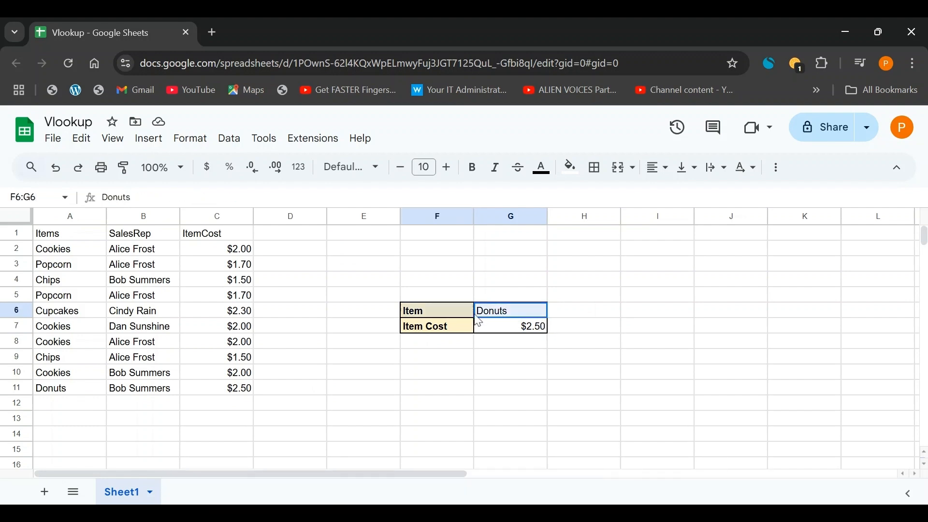
pyautogui.click(506, 315)
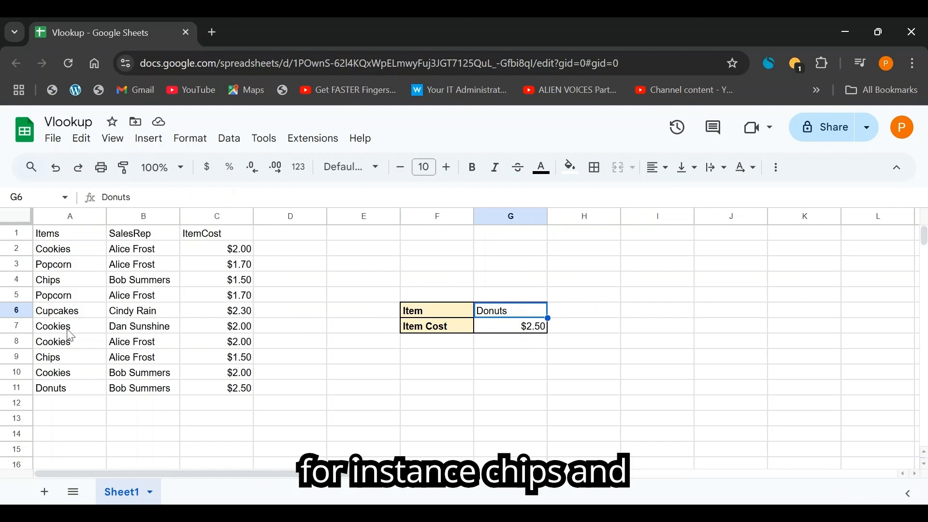
pyautogui.write('Chips')
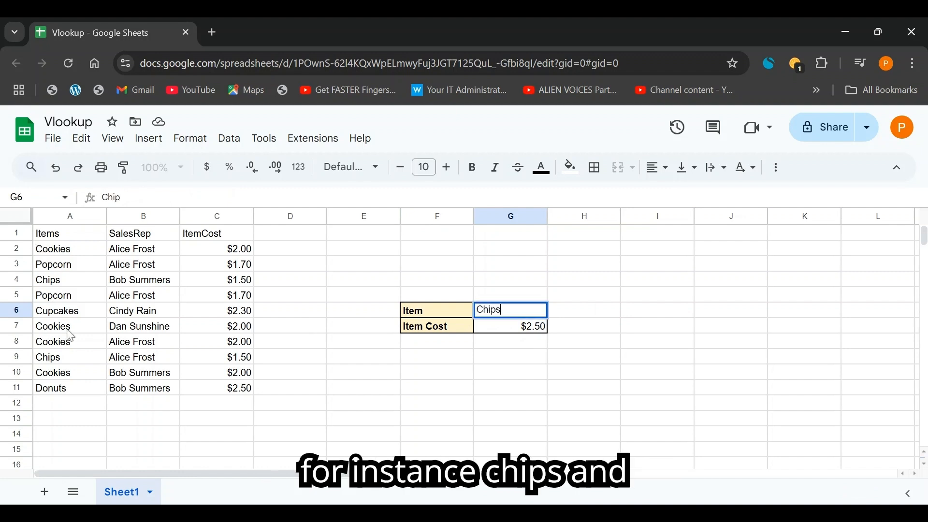
pyautogui.press('Return')
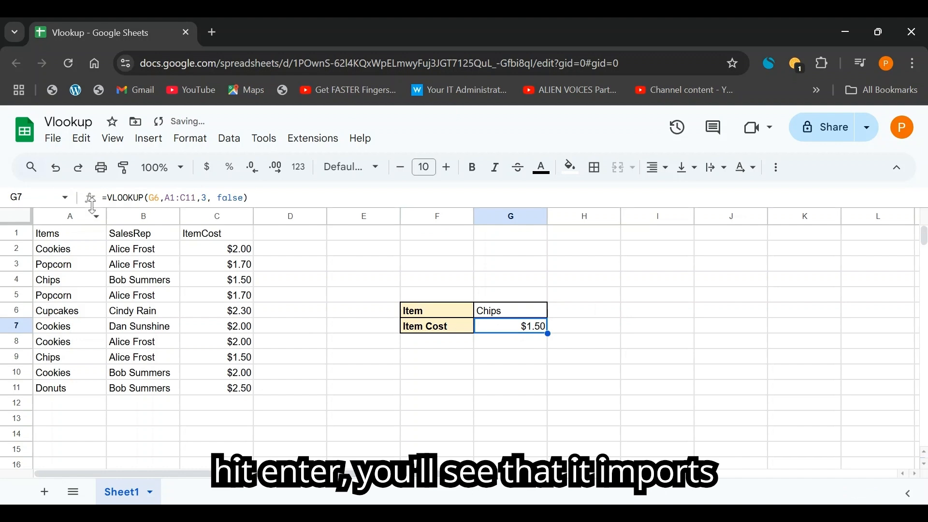
# - Check the Chips row in the source table against the lookup item and its Item Cost formula
pyautogui.click(73, 280)
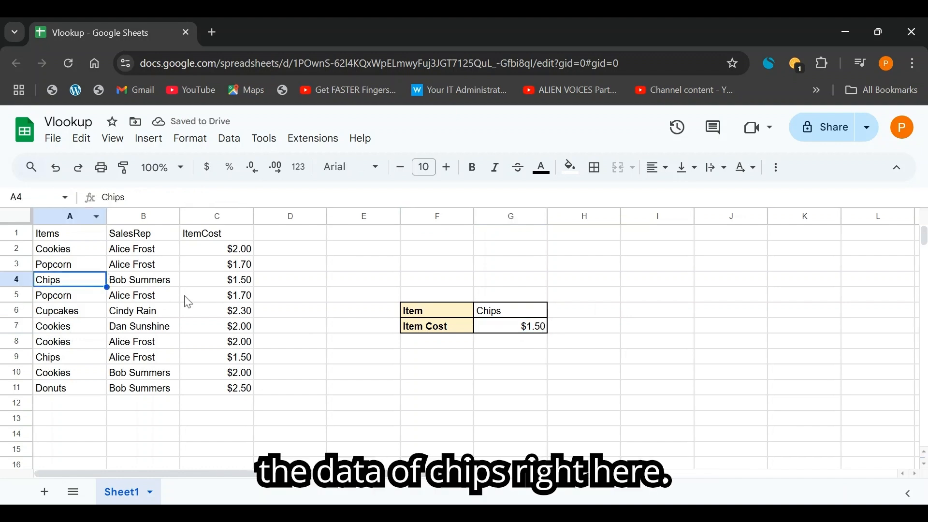
pyautogui.click(514, 314)
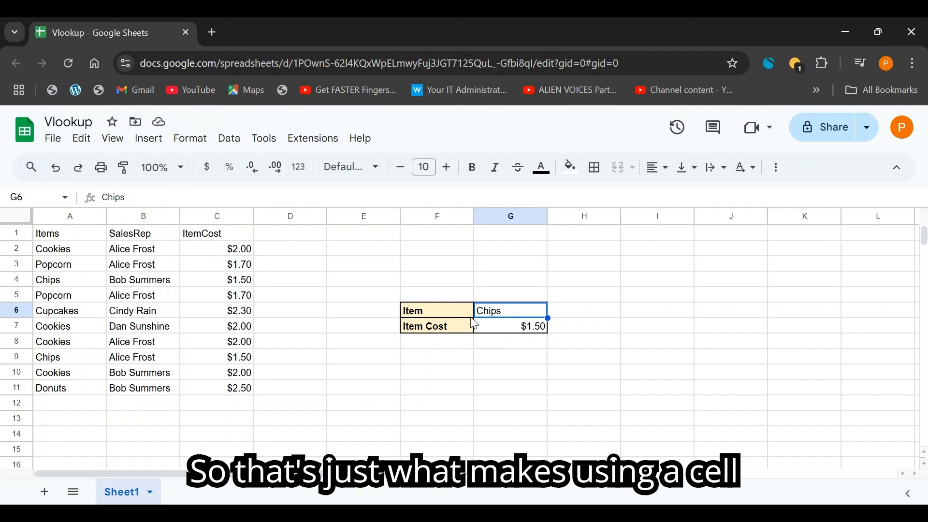
pyautogui.click(503, 330)
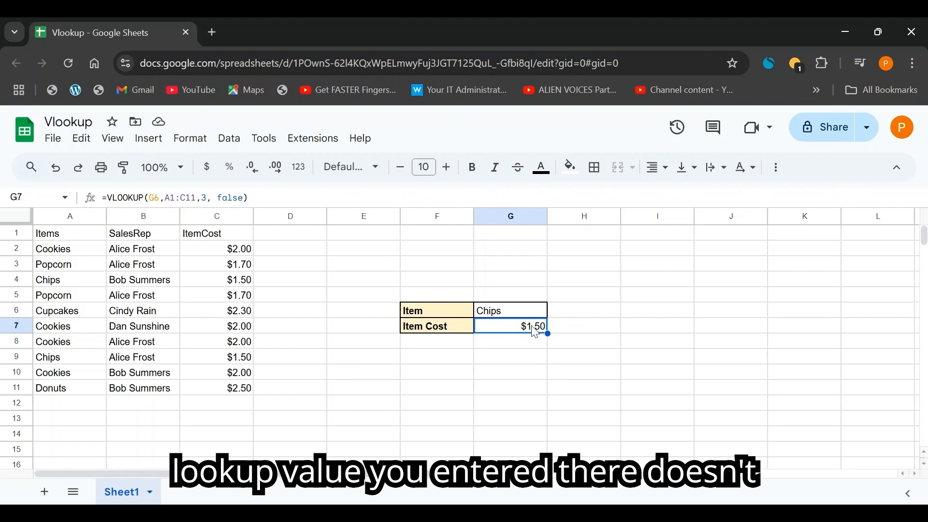
pyautogui.click(98, 254)
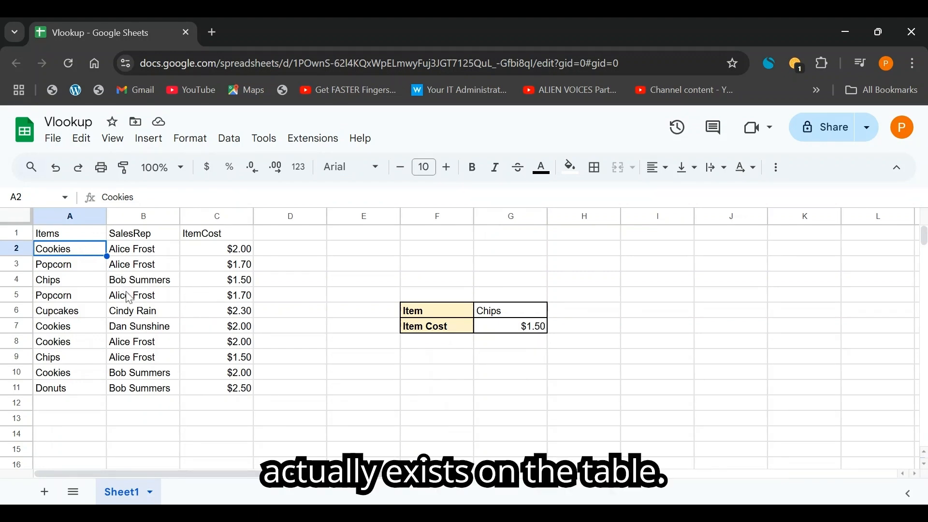
pyautogui.click(137, 281)
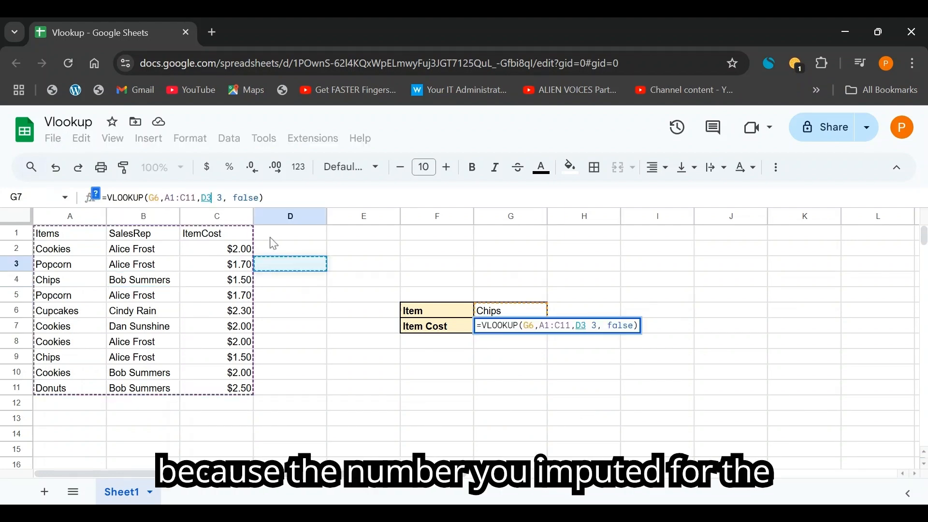
pyautogui.press('Right')
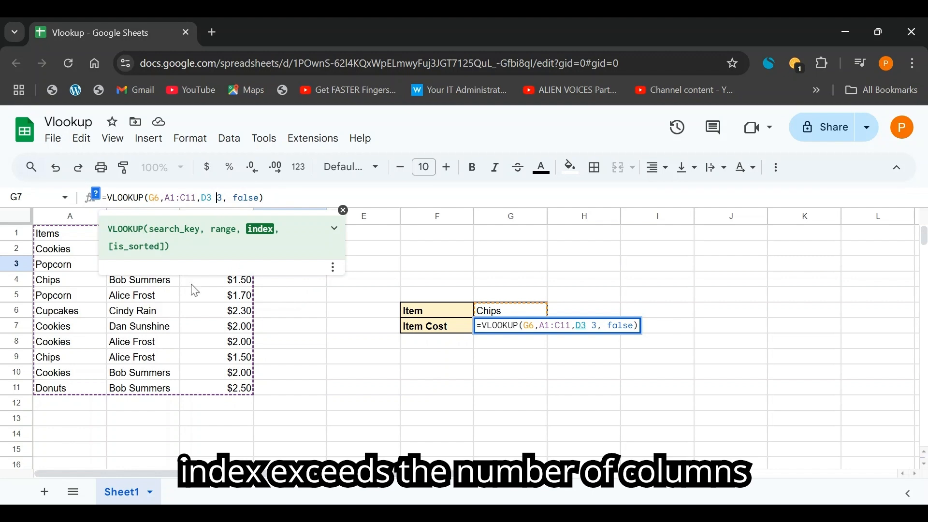
pyautogui.click(198, 295)
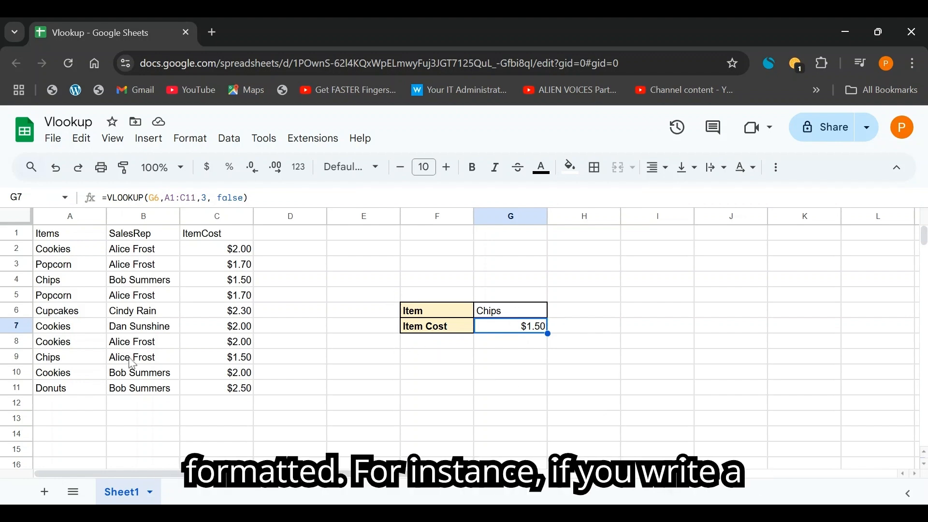
# - Replace the lookup item in G6 with the word "three" to test how VLOOKUP handles a wrongly formatted value
pyautogui.click(63, 374)
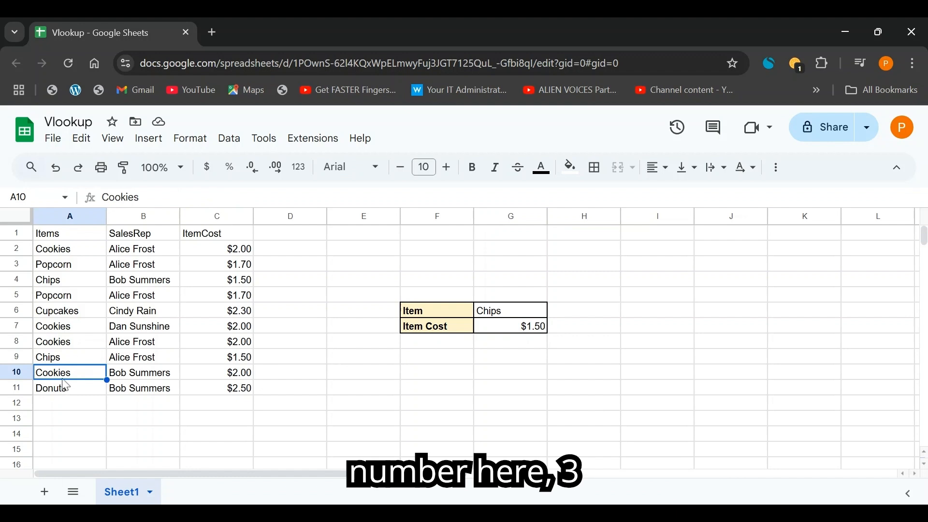
pyautogui.click(496, 316)
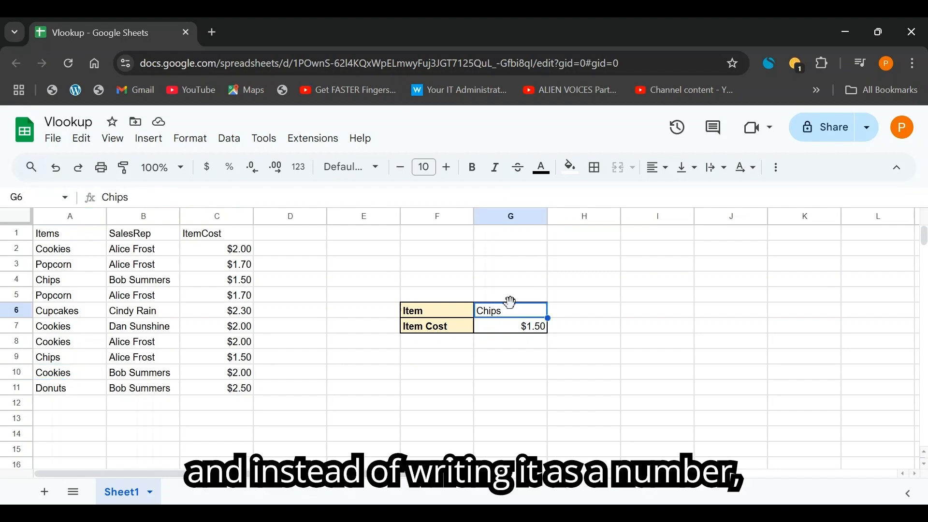
pyautogui.doubleClick(503, 314)
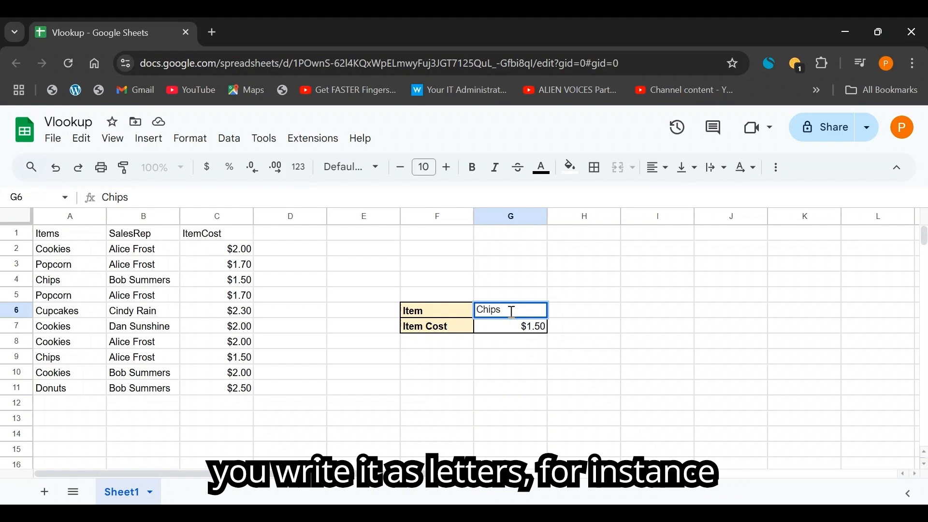
pyautogui.moveTo(507, 314); pyautogui.dragTo(466, 311)
pyautogui.write('three')
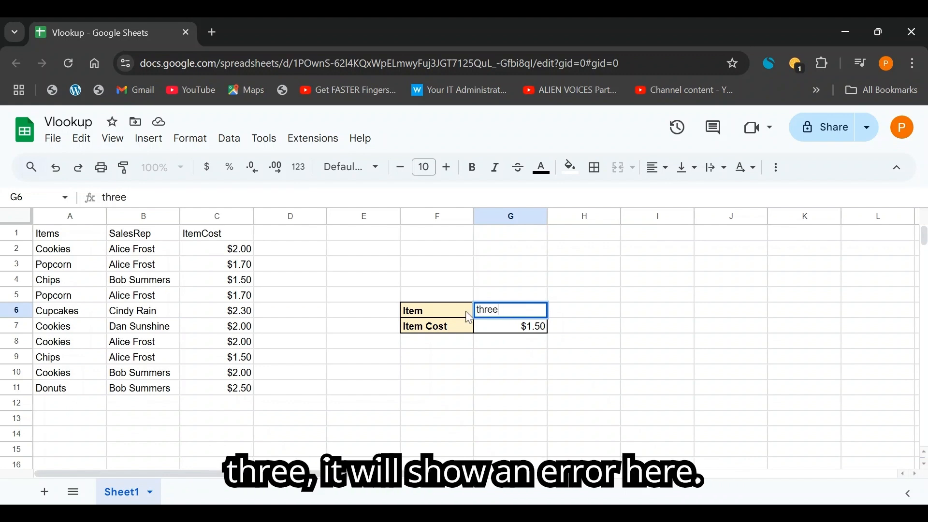